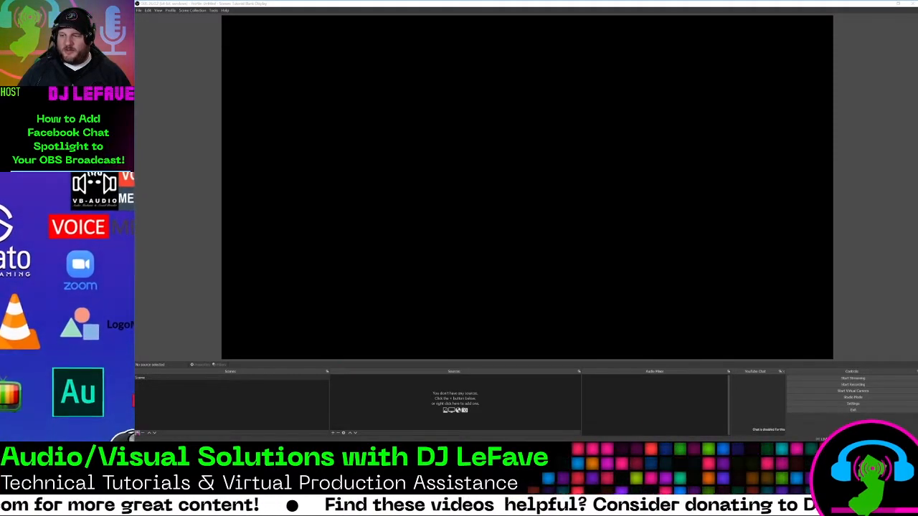
Step: Add a scene named "Facebook Chat Overlay"
click(138, 432)
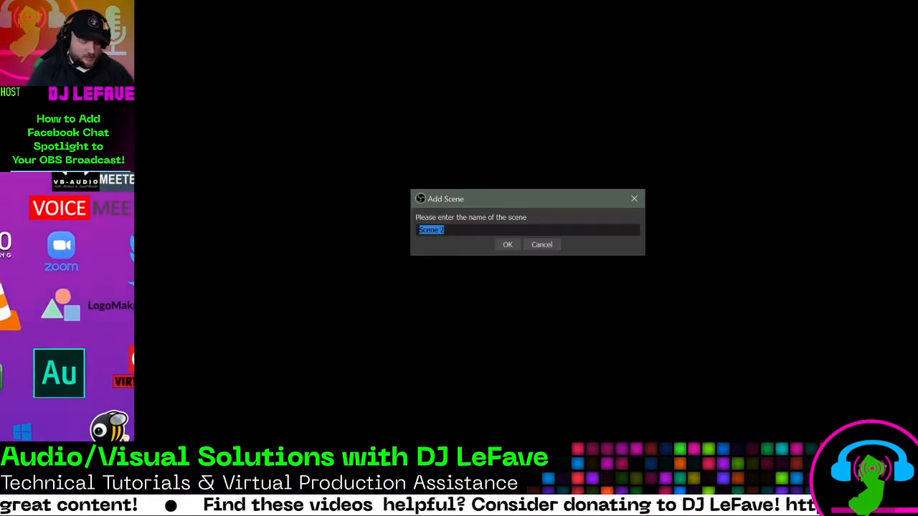
text(Facebook Cha)
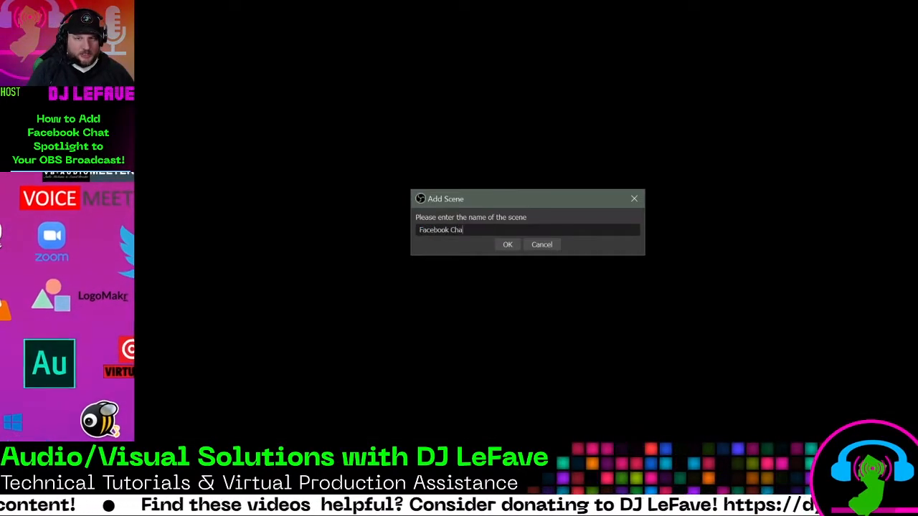
text(t Overlay)
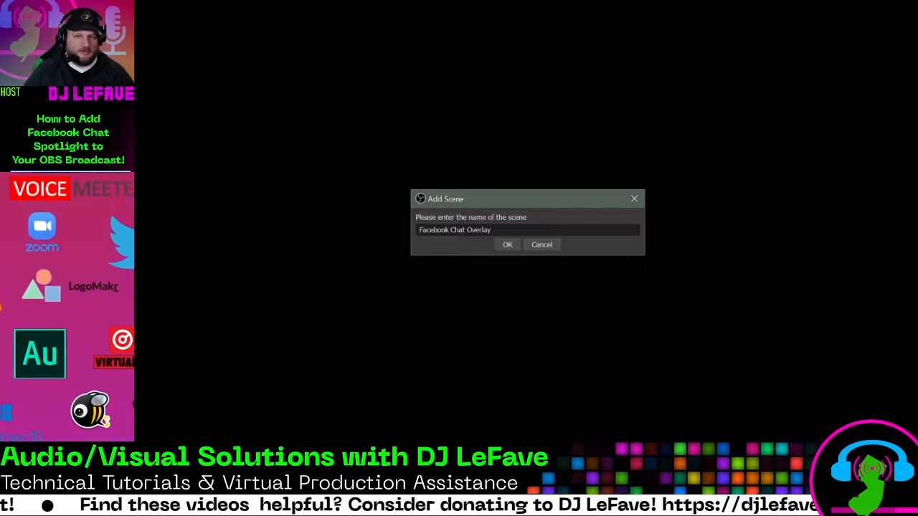
key(Return)
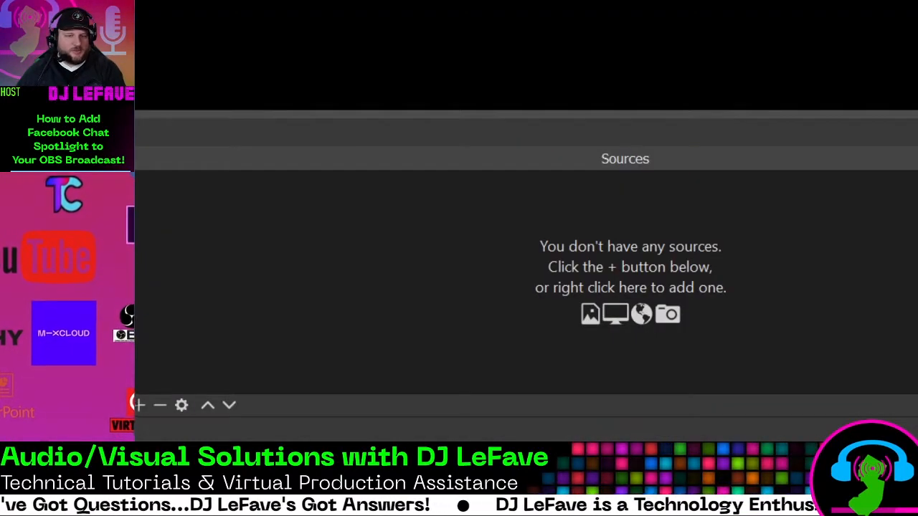
Step: Add a color source named "Facebook Chat Backgroun" with default properties and shrink its height to cover about the upper half of the canvas
click(140, 406)
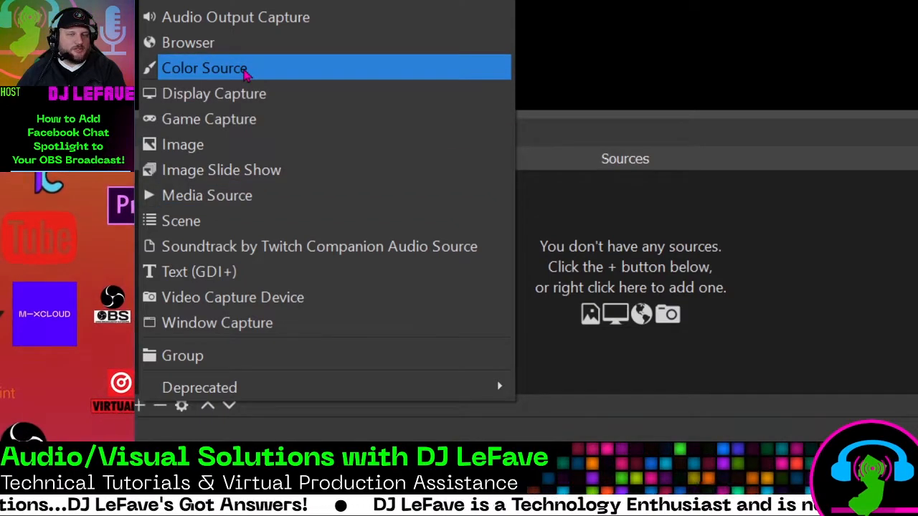
click(243, 69)
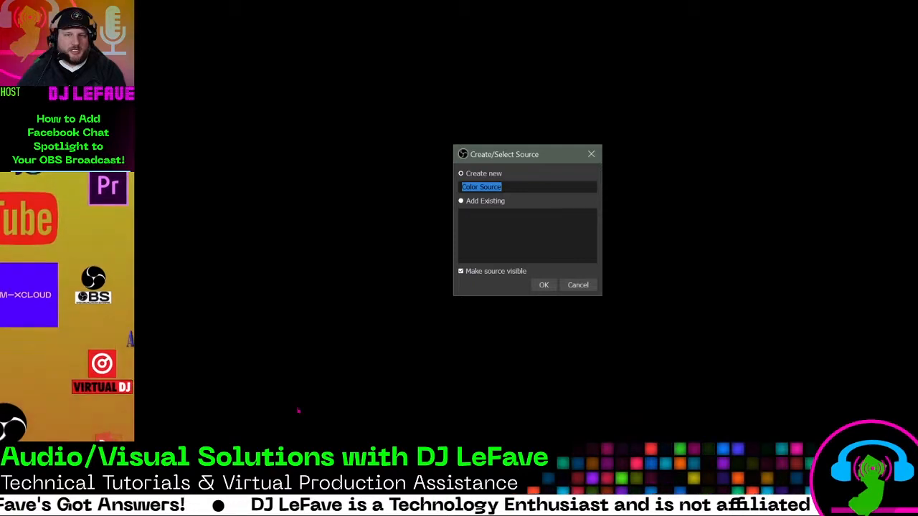
text(Fa)
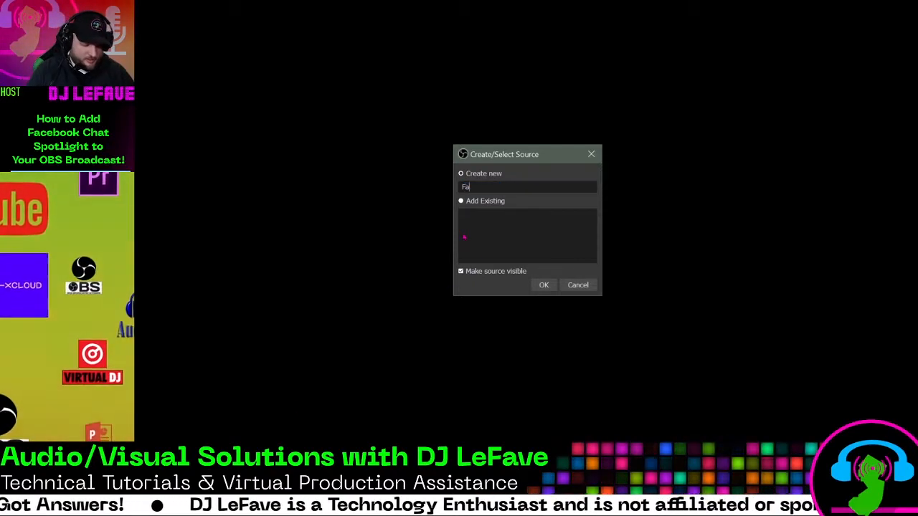
text(cebook Chat B)
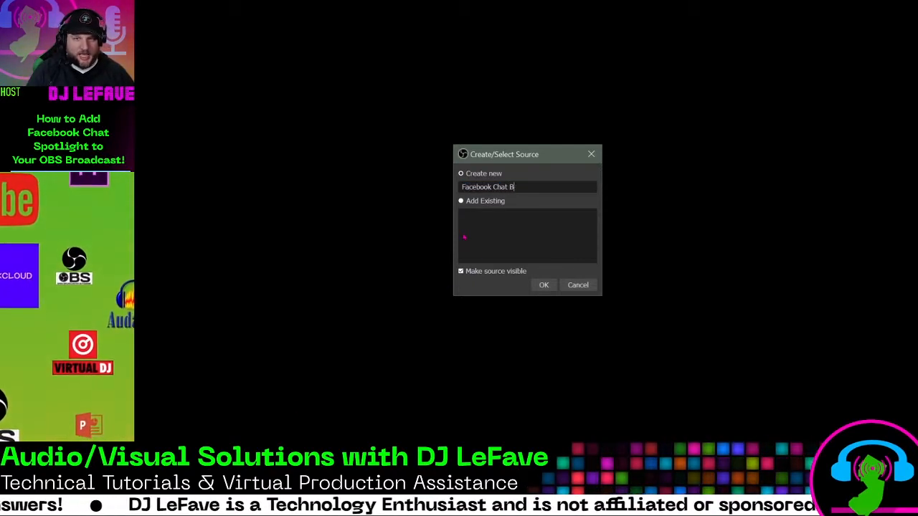
text(ackgroun)
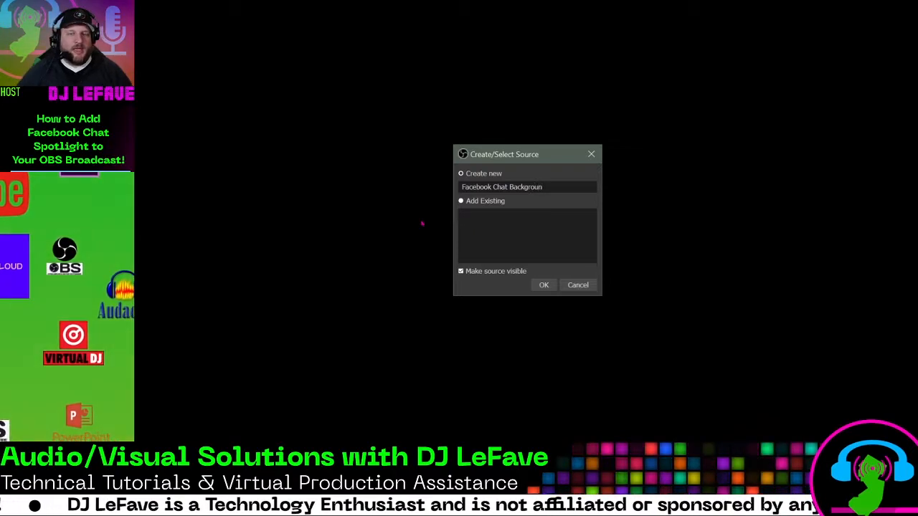
click(531, 286)
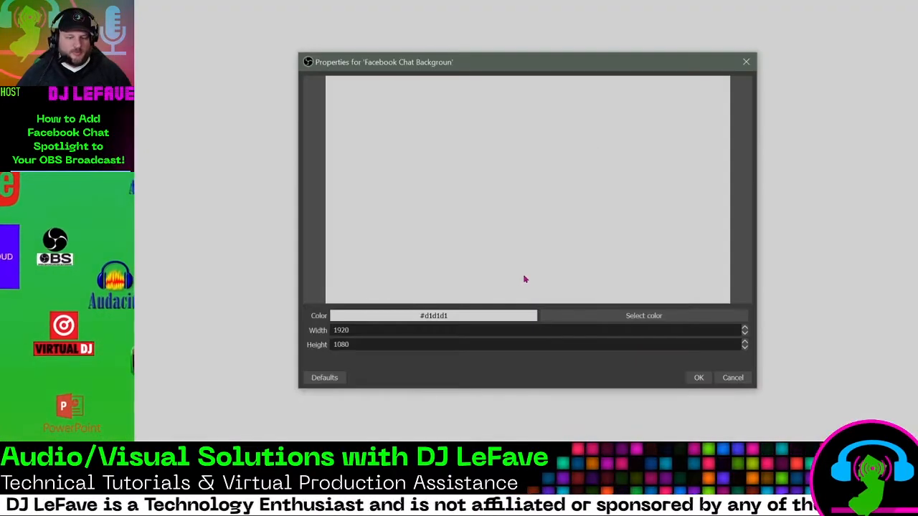
click(705, 378)
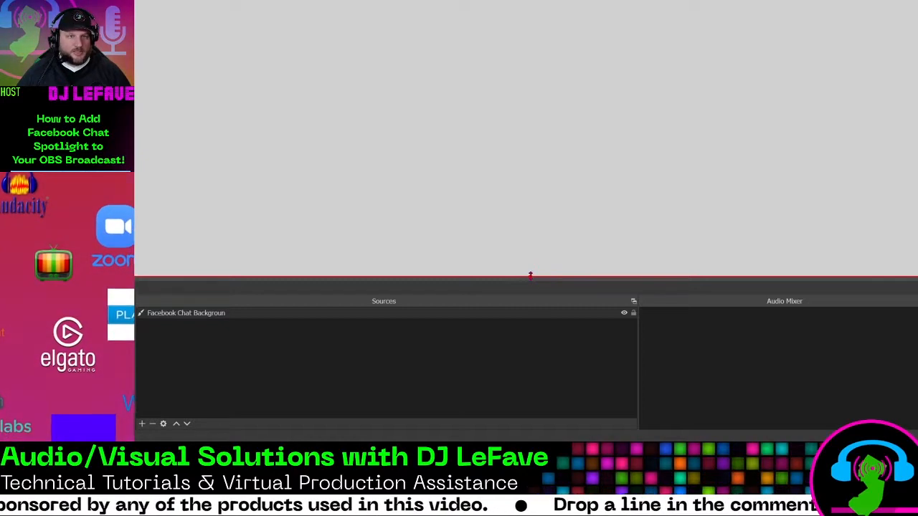
drag(529, 276, 518, 0)
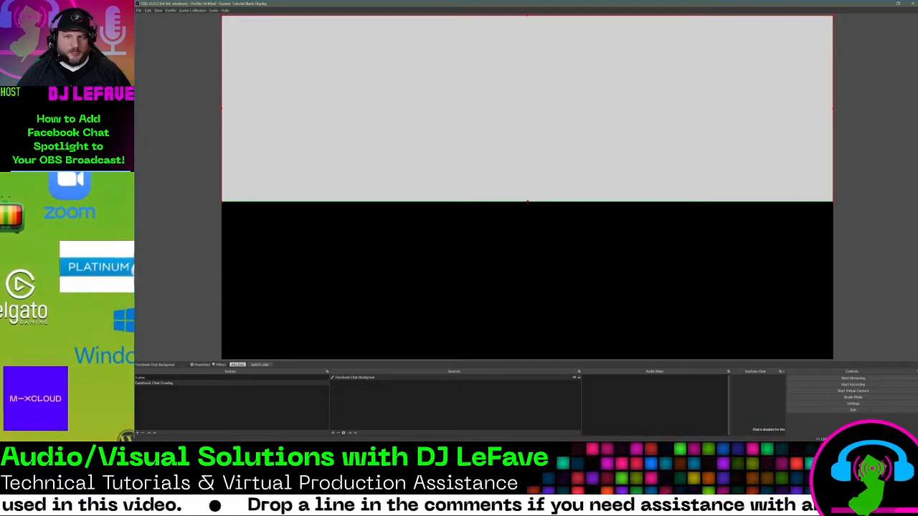
drag(528, 201, 527, 195)
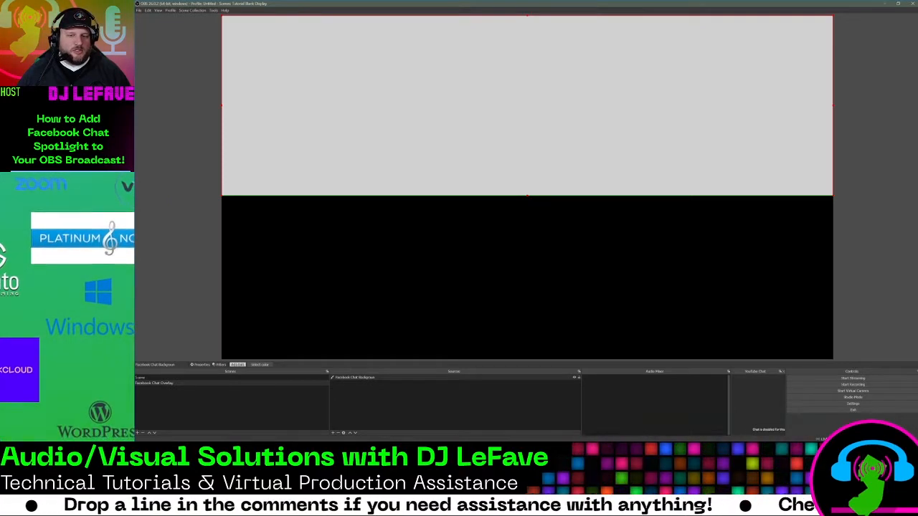
Step: Switch to Notepad, save the blank document as text file "Facebook Tutorial" in the Text folder of OBS Library, and close Notepad
drag(0, 141, 433, 93)
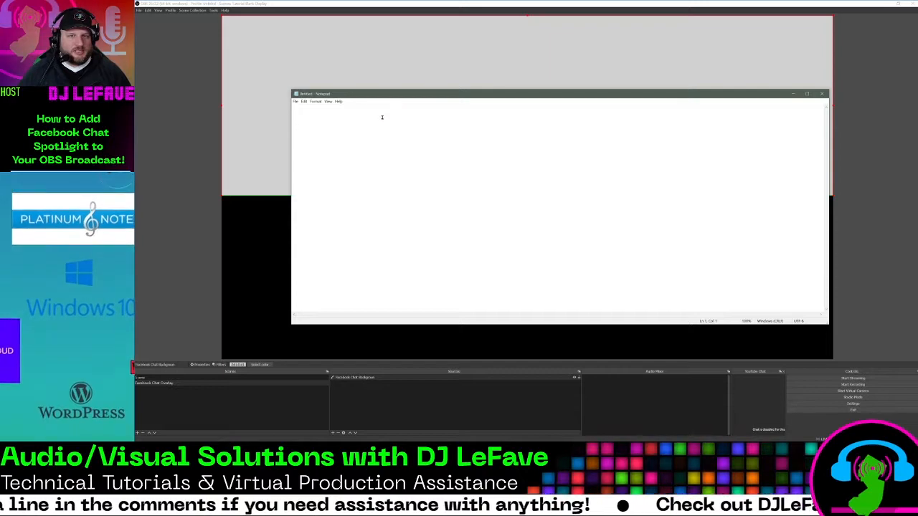
click(303, 101)
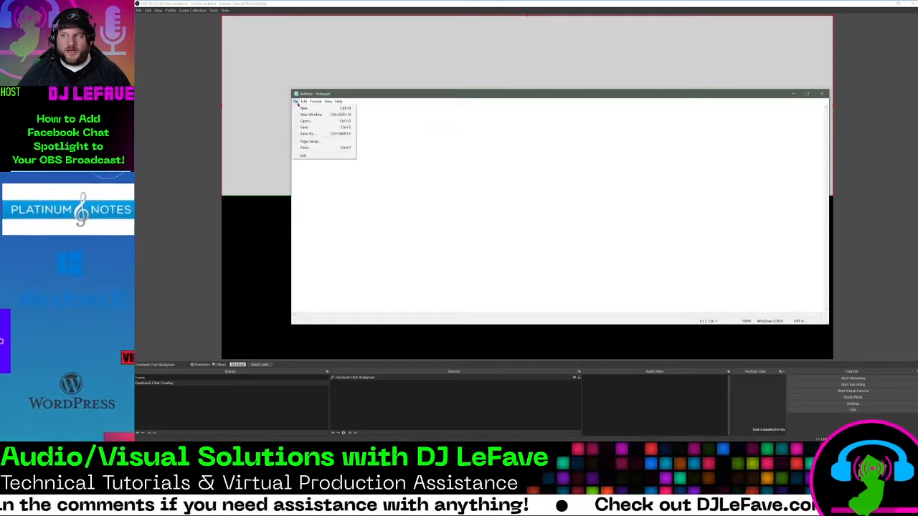
mouse_move(296, 102)
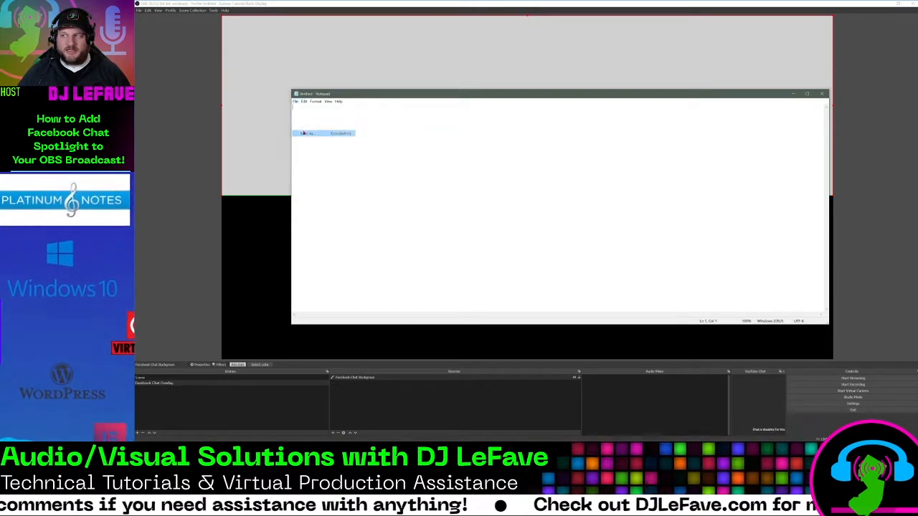
click(305, 132)
click(318, 162)
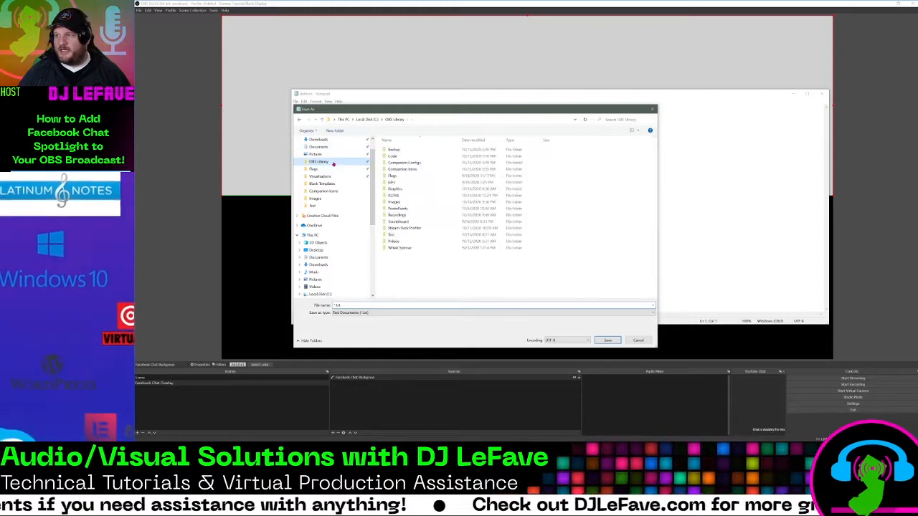
double_click(392, 235)
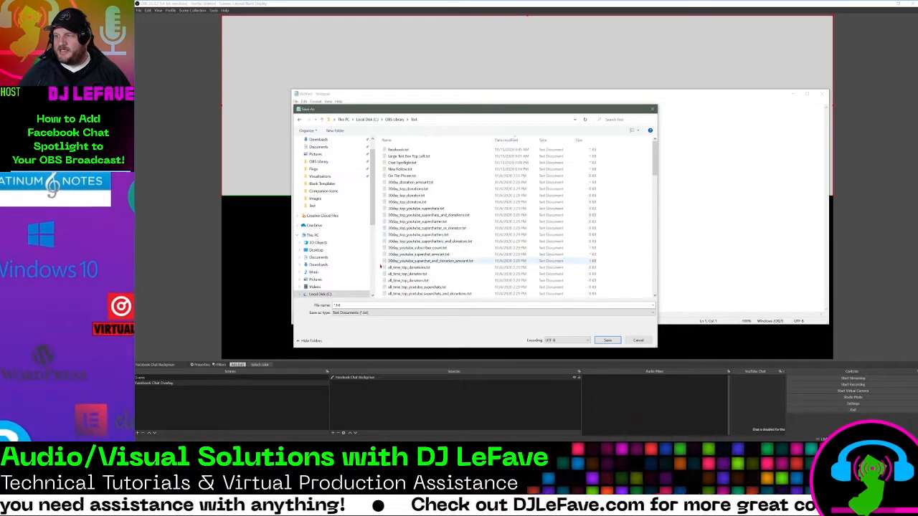
double_click(362, 304)
text(facebook Tutorial)
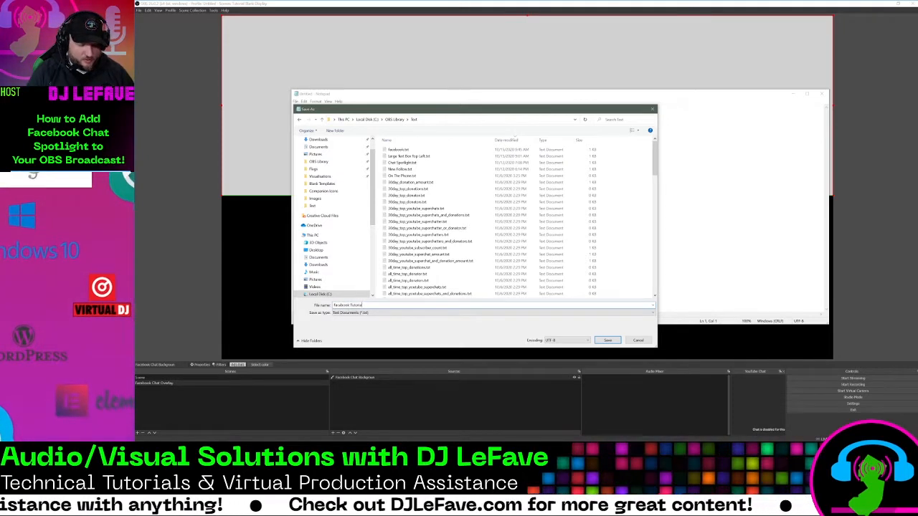
key(Return)
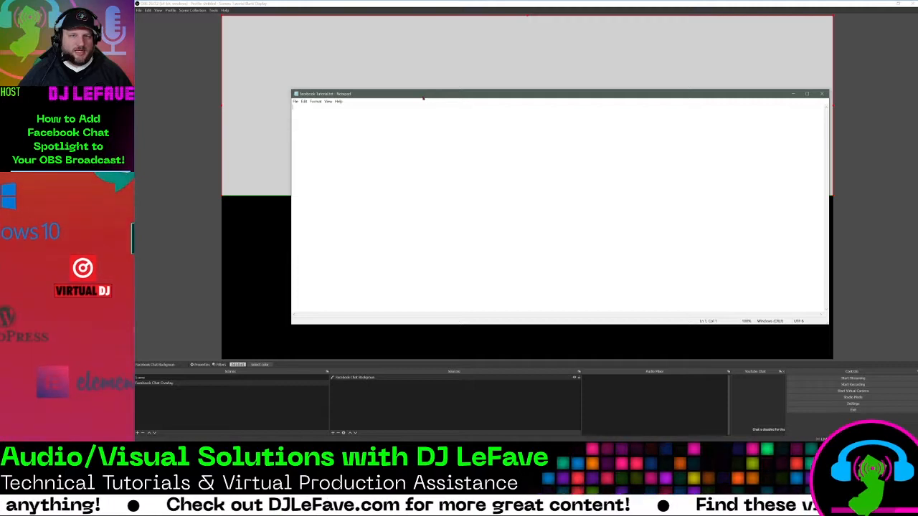
drag(423, 98, 372, 96)
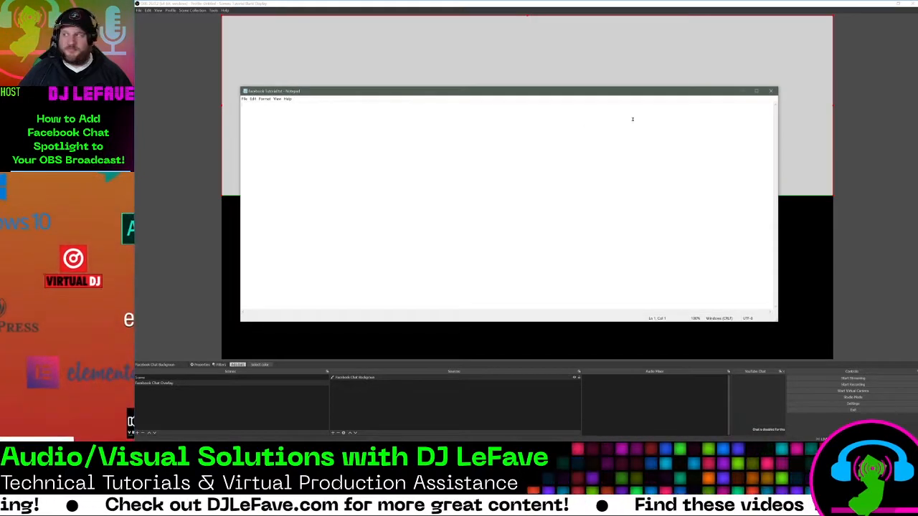
click(770, 91)
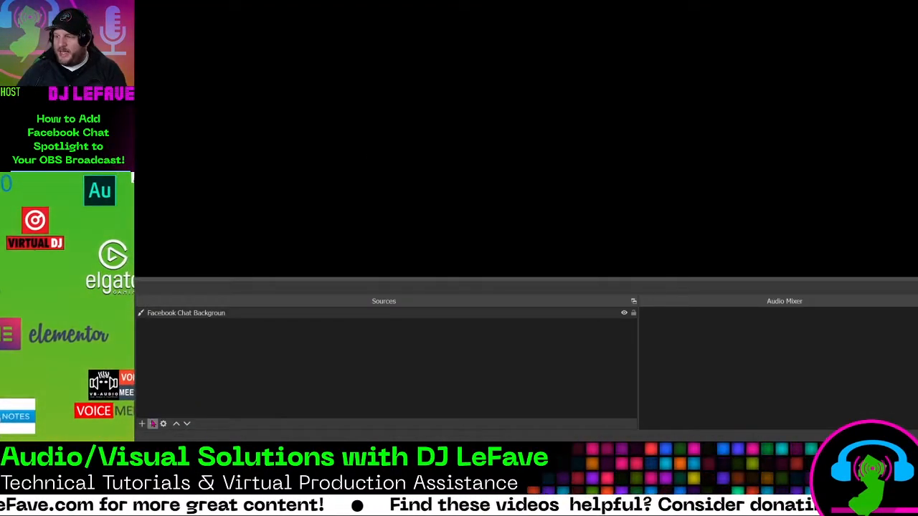
Step: Add a Text (GDI+) source named "Facebook Chat" to the scene
click(142, 424)
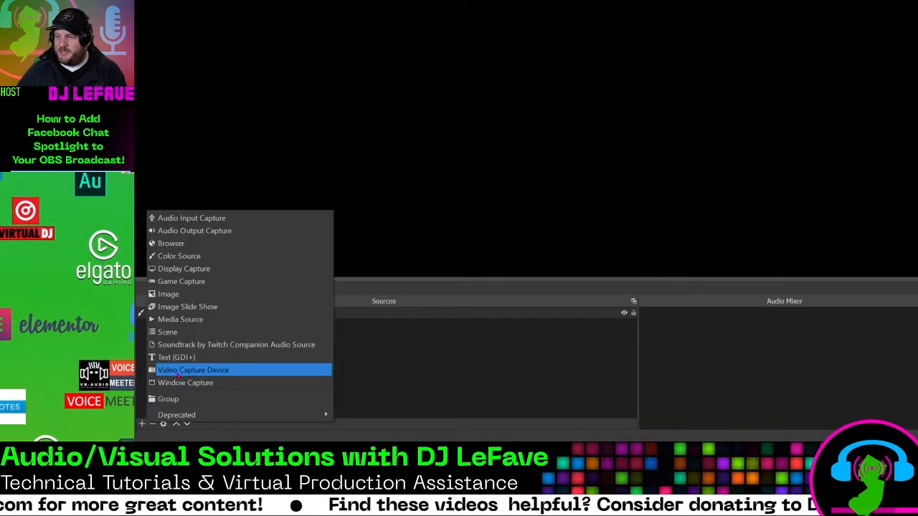
click(179, 362)
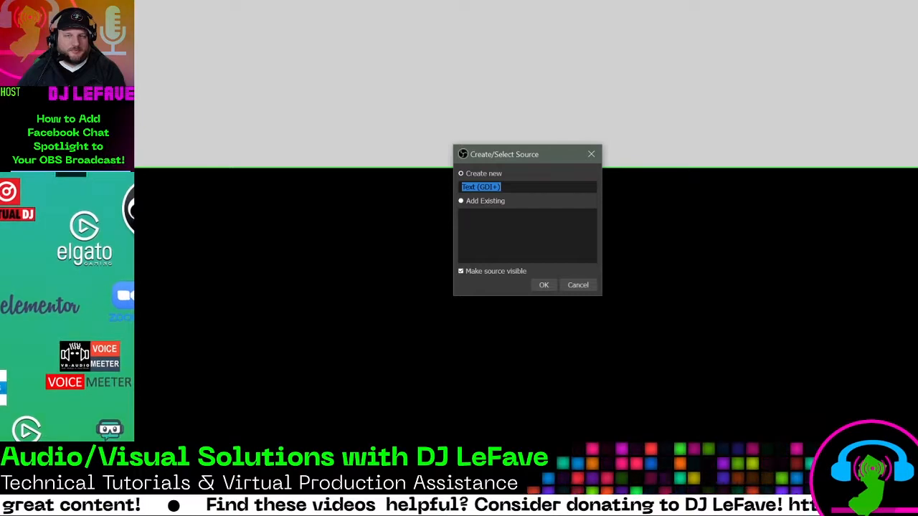
text(Facebook Chat)
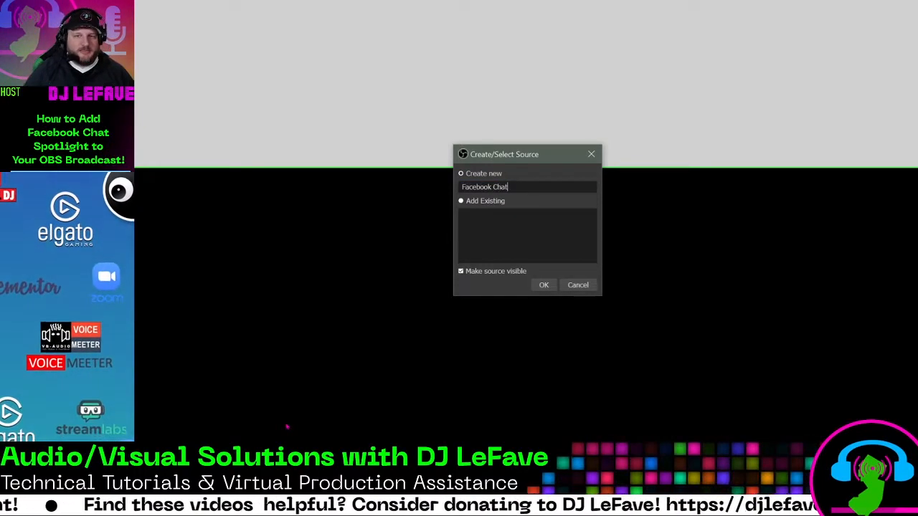
key(Return)
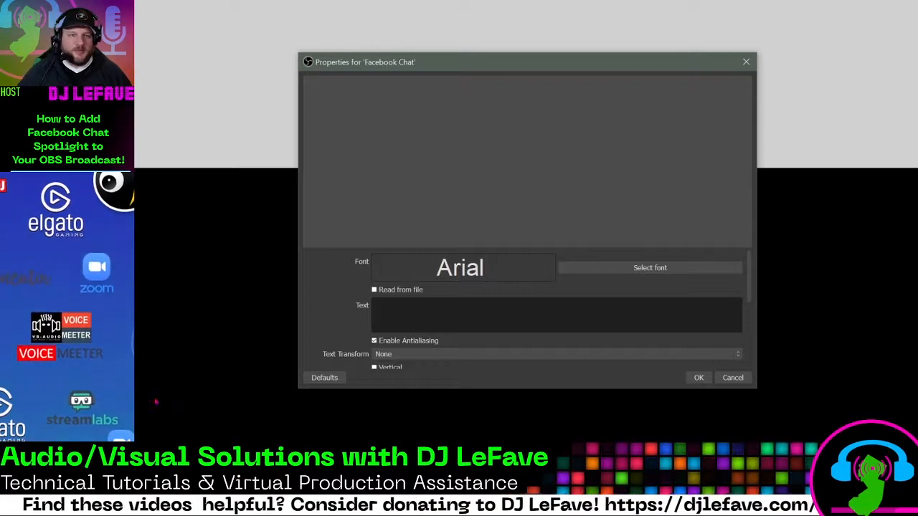
Step: Set the Facebook Chat text source's font to Segoe UI, Bold, size 100
click(616, 272)
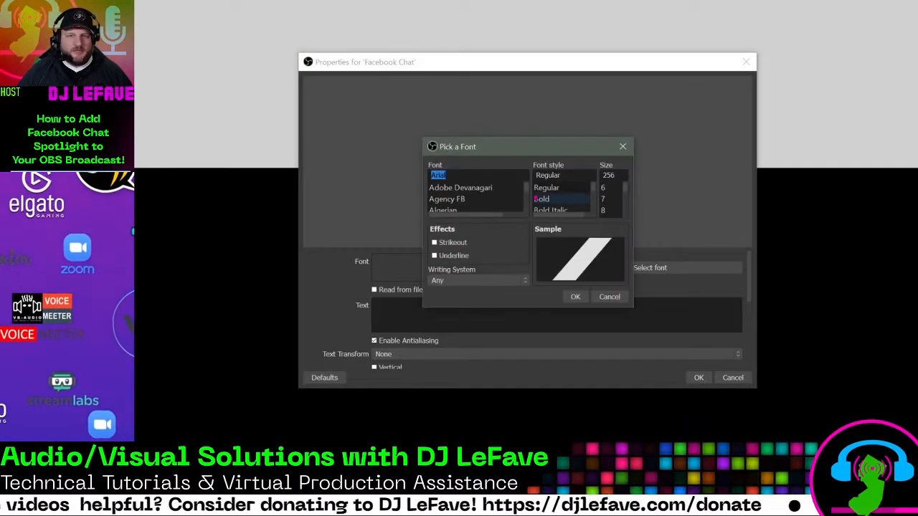
drag(526, 187, 540, 206)
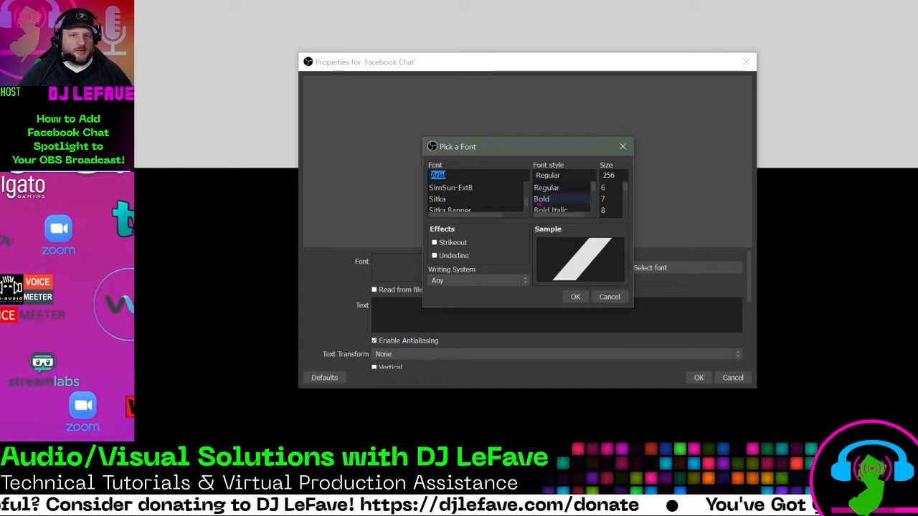
scroll(509, 200, up, 2)
scroll(466, 197, down, 2)
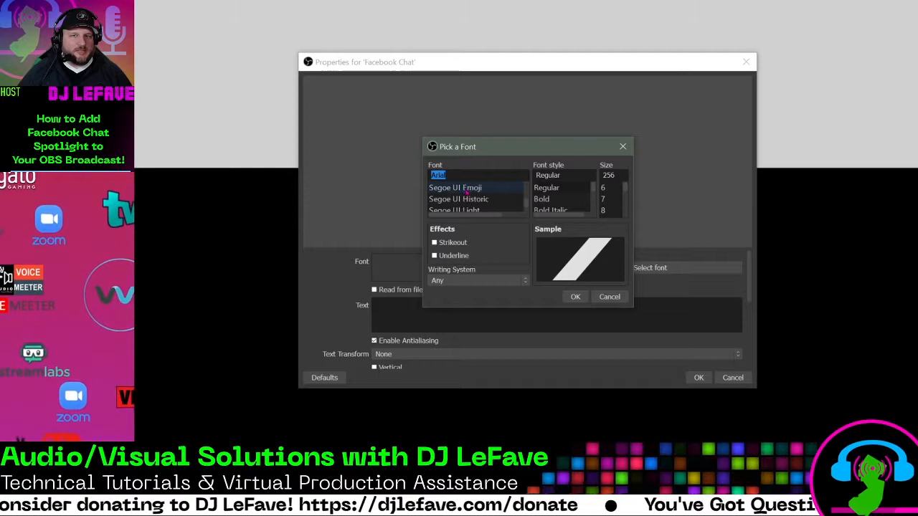
scroll(467, 200, up, 2)
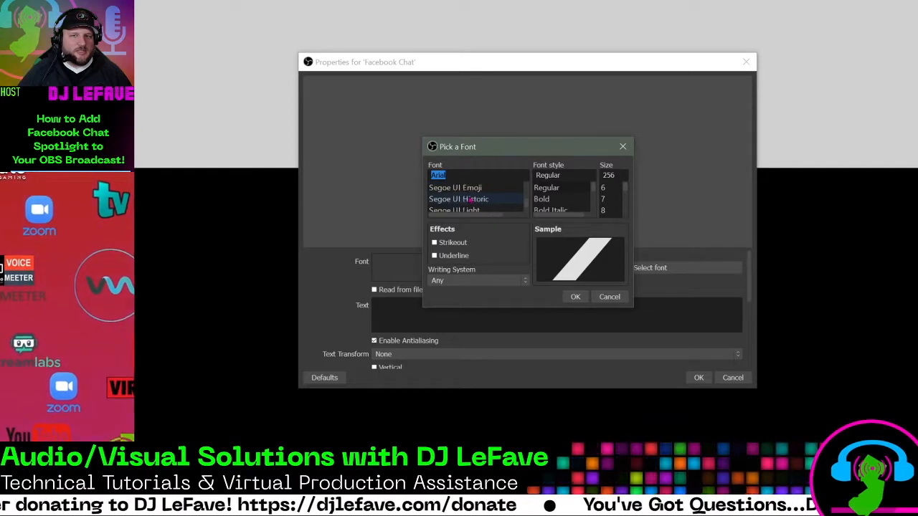
click(469, 188)
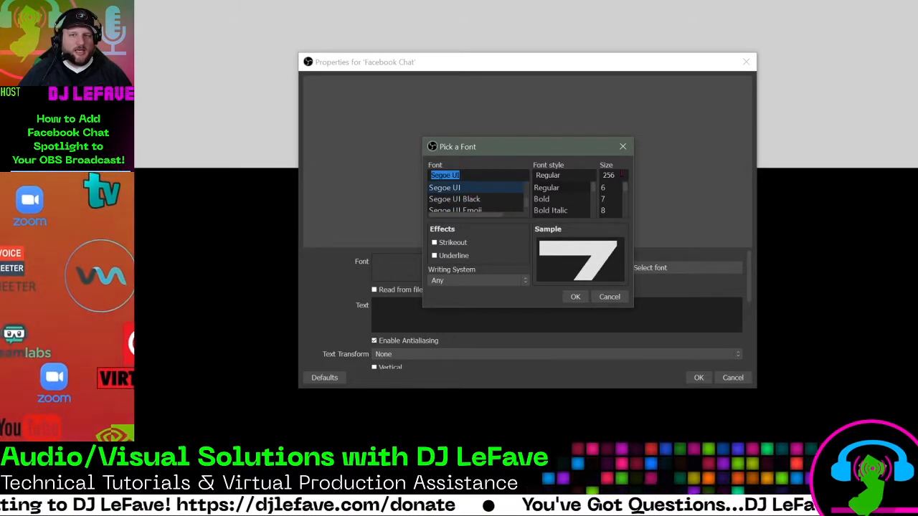
double_click(610, 175)
text(100)
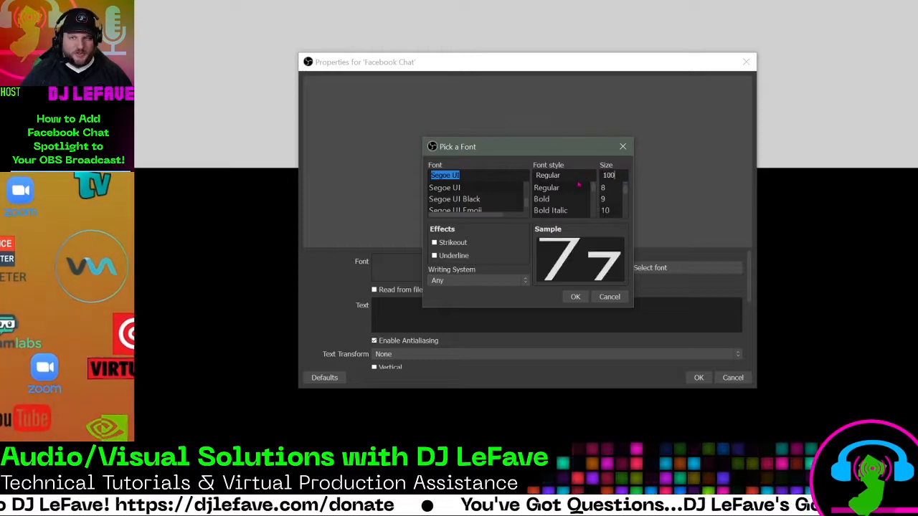
click(563, 199)
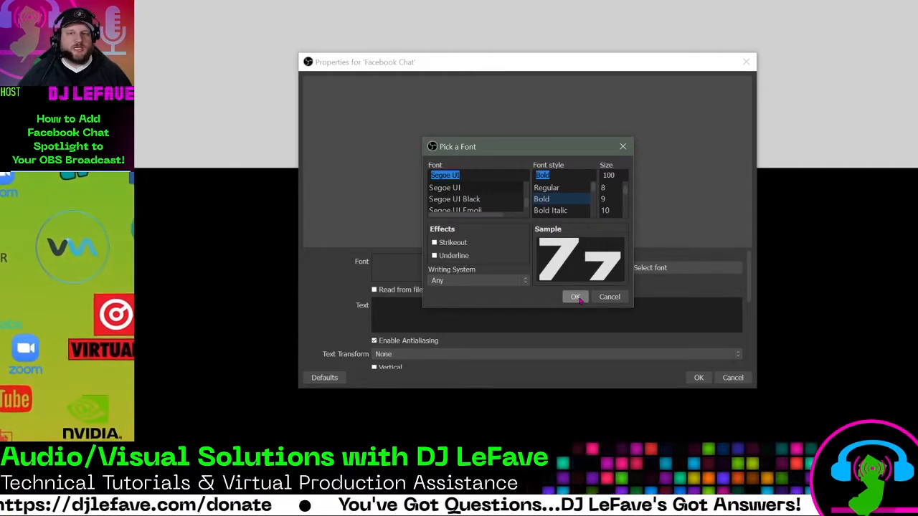
click(576, 297)
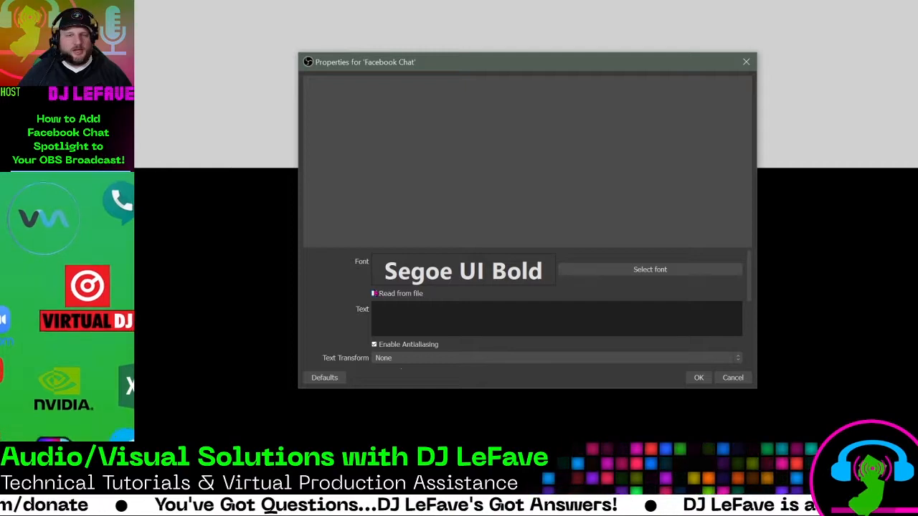
Step: Make the Facebook Chat text source read from the file "Facebook Tutorial.txt" in the Text folder of OBS Library
click(379, 294)
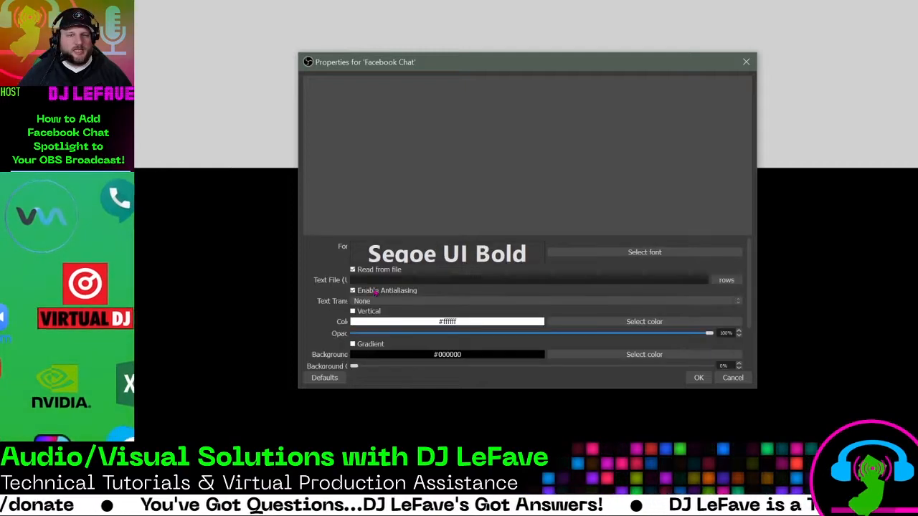
click(733, 281)
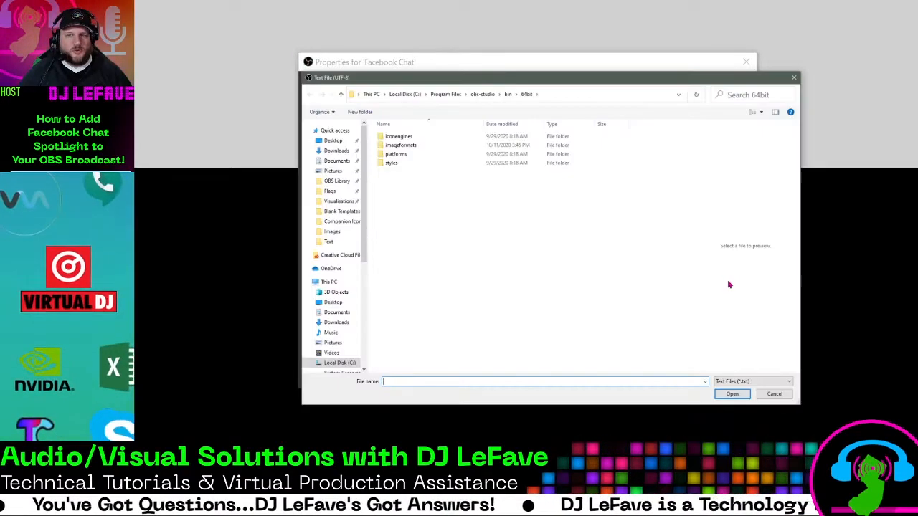
click(337, 181)
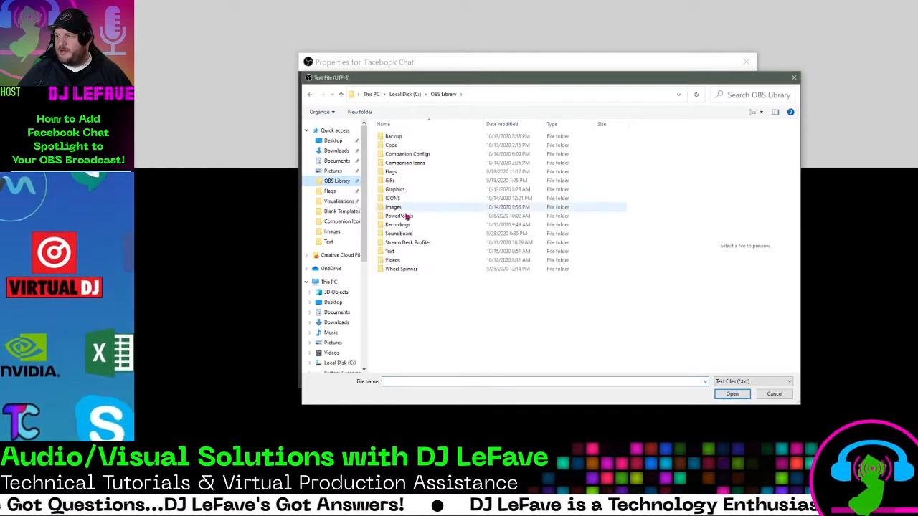
double_click(394, 251)
click(545, 124)
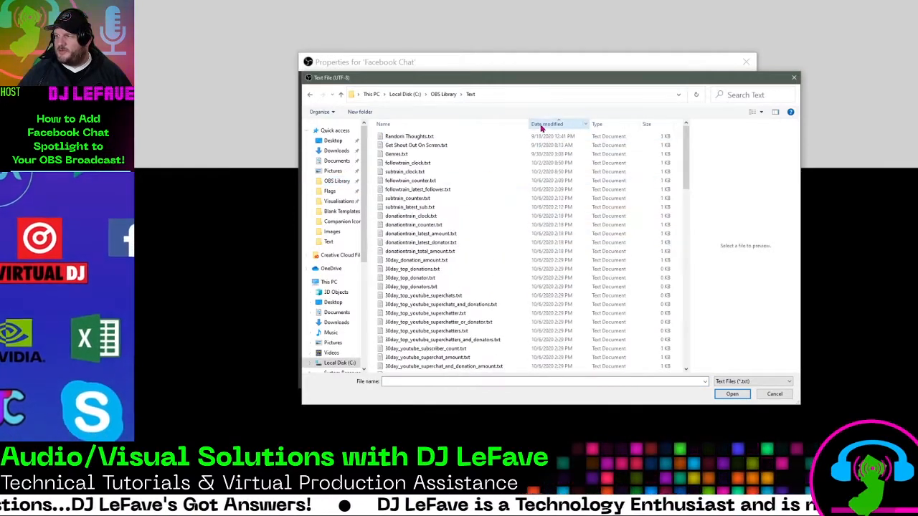
click(545, 124)
double_click(410, 136)
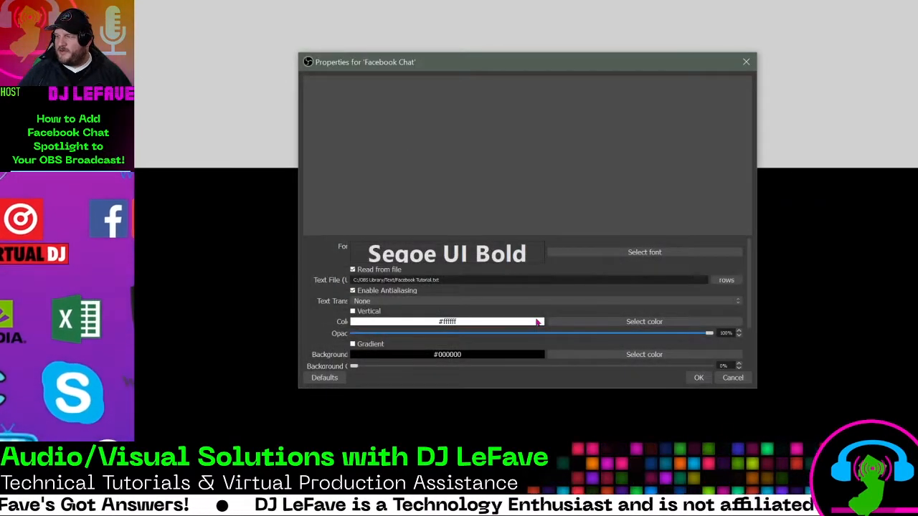
Step: Set the Facebook Chat text source's text color to black, #000000
click(575, 323)
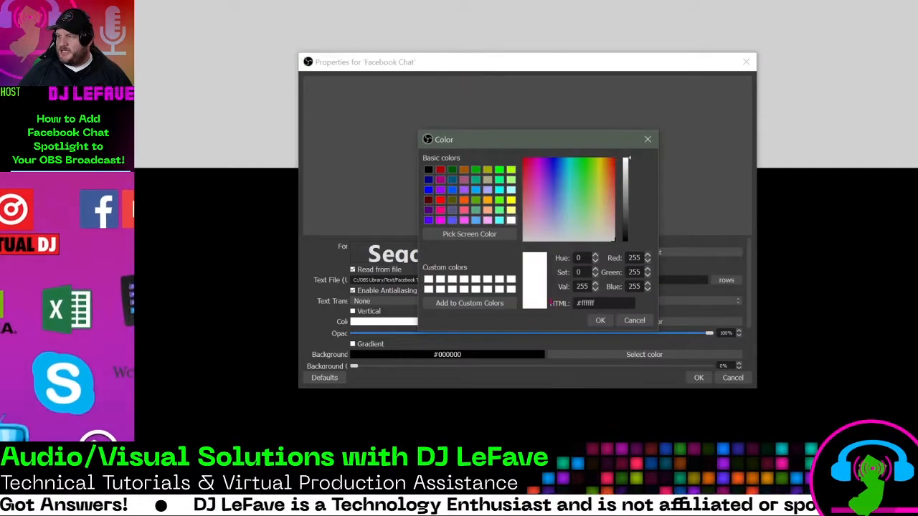
click(430, 173)
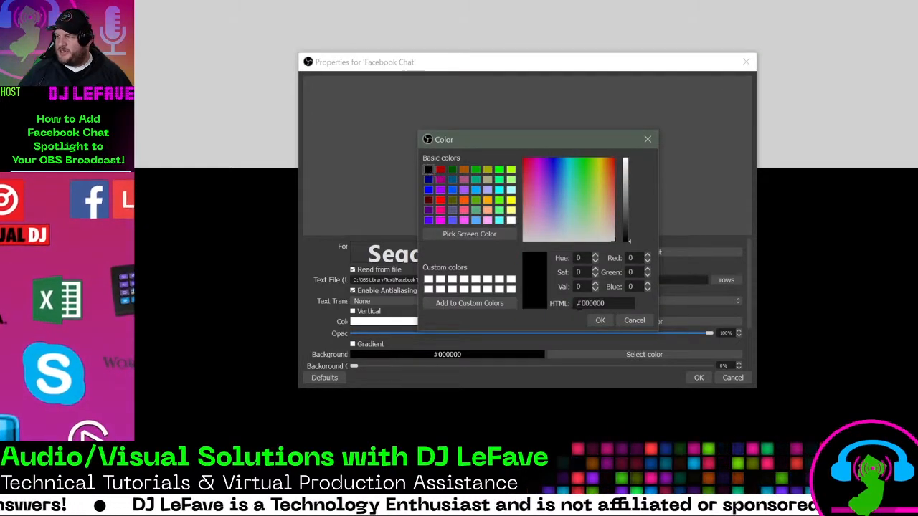
click(598, 321)
Step: Enable custom text extents for the Facebook Chat source with a width of 1920 and a height of 500
scroll(588, 330, down, 4)
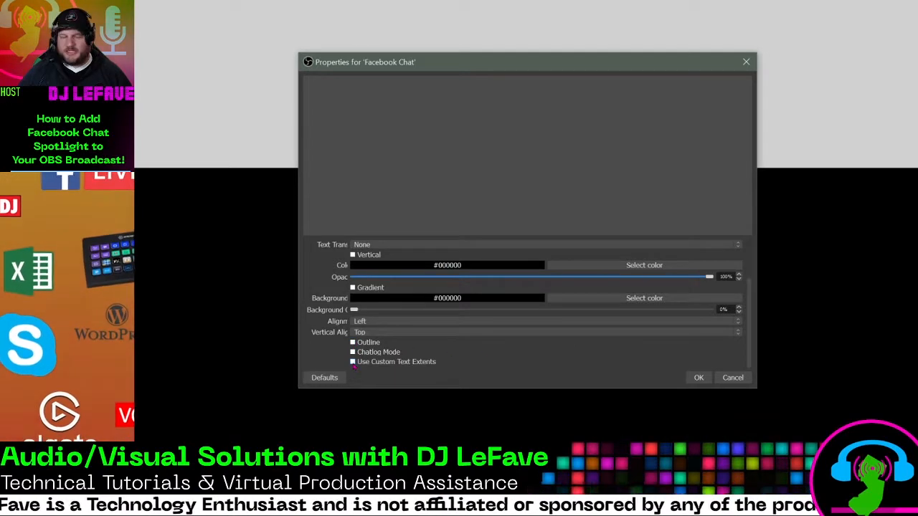
click(352, 362)
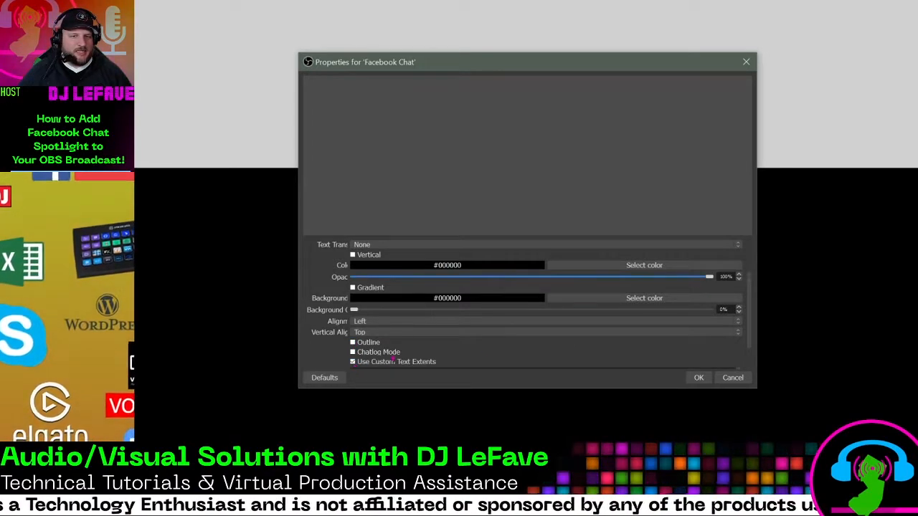
scroll(353, 365, down, 2)
text(1920)
key(Tab)
text(500)
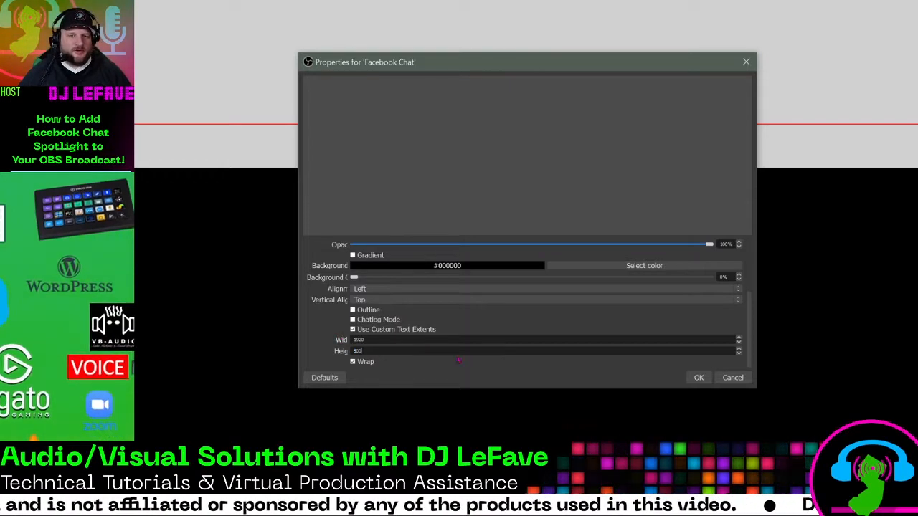
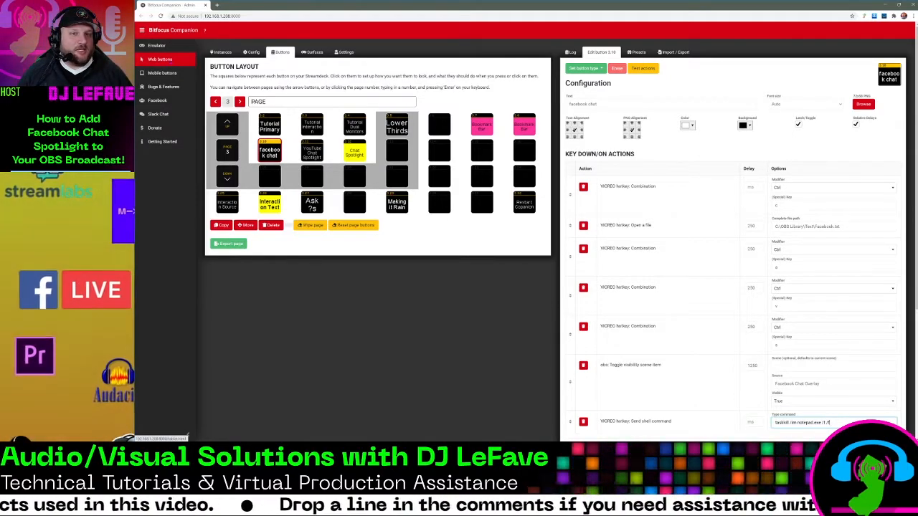
Step: View Bitfocus Companion's web buttons surface, and examine its emulator surface at an enlarged size
click(160, 59)
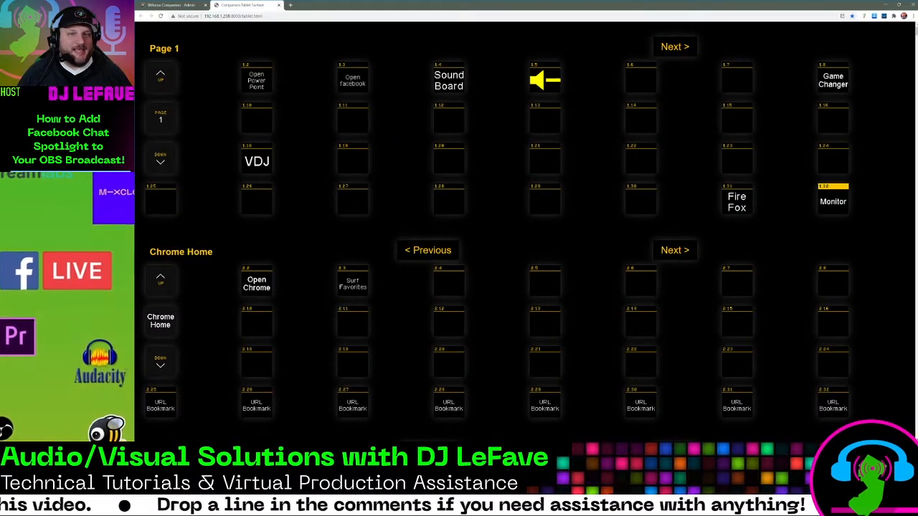
click(176, 6)
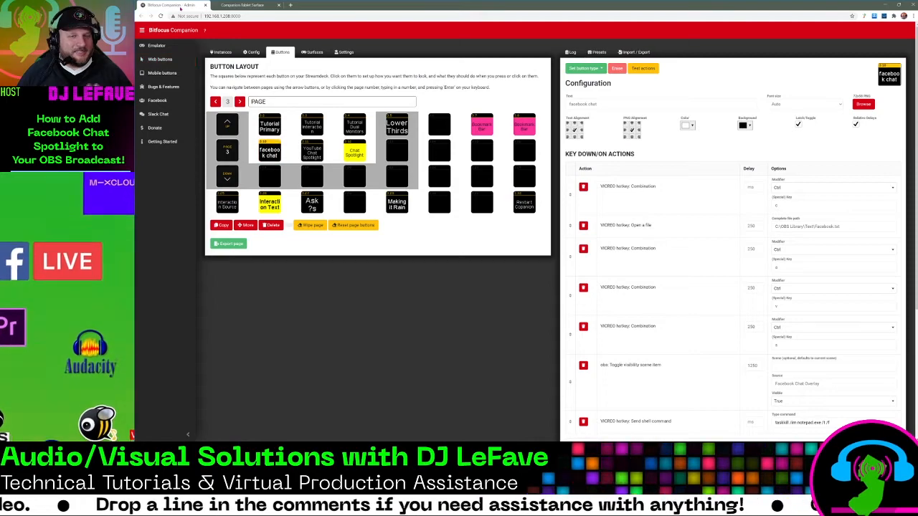
click(156, 45)
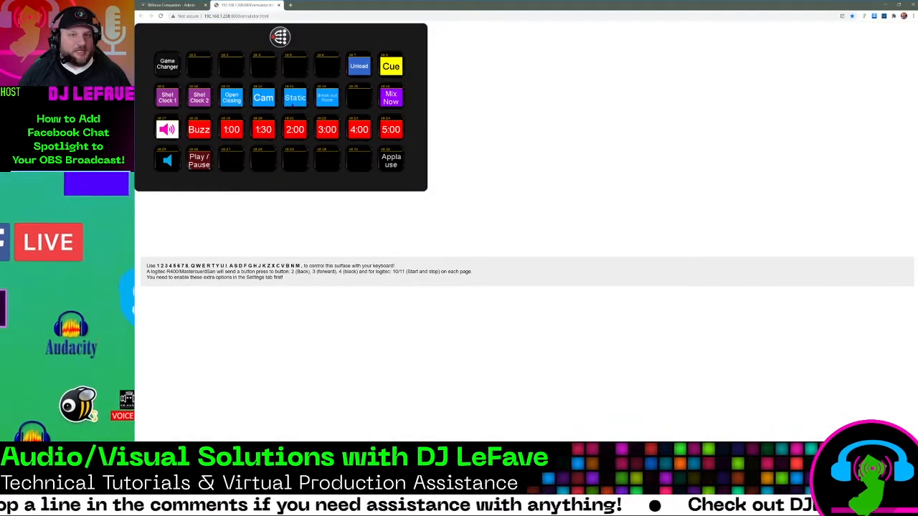
key(ctrl+plus)
key(ctrl+plus)
key(ctrl+plus)
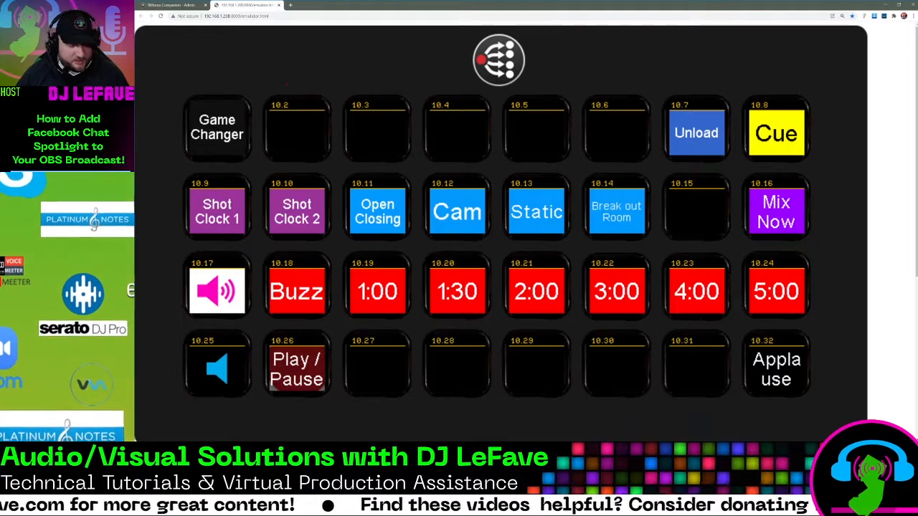
key(ctrl+minus)
key(ctrl+minus)
key(ctrl+minus)
Step: Review the key down and key up actions, delays and options configured for the "facebook chat" button on page 3 of Companion's admin view
click(182, 5)
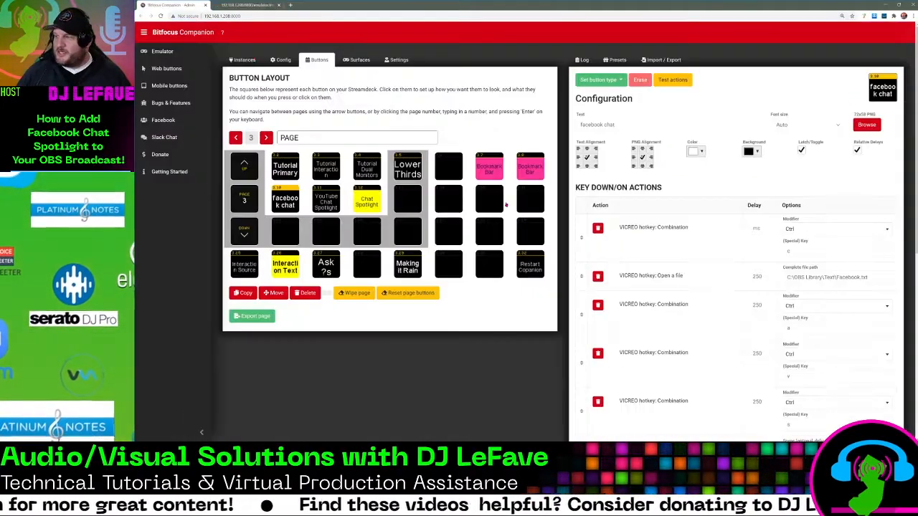
click(285, 201)
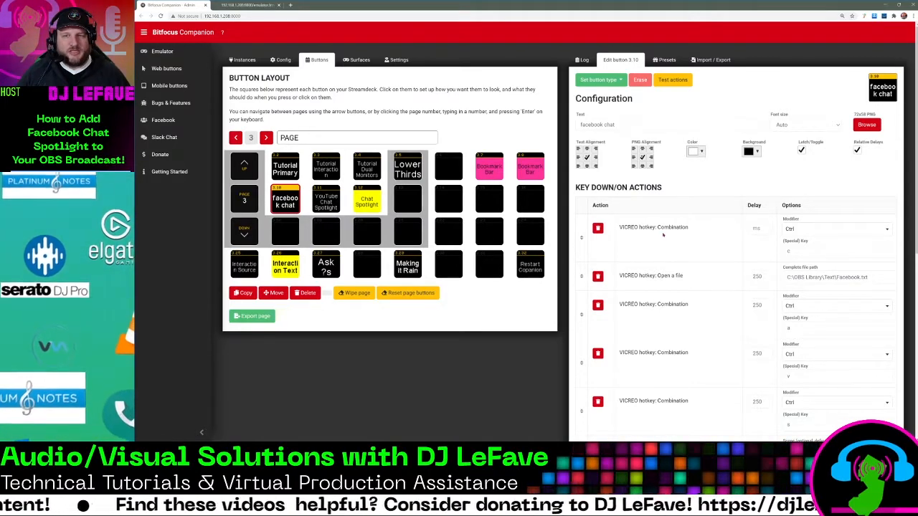
scroll(663, 235, down, 5)
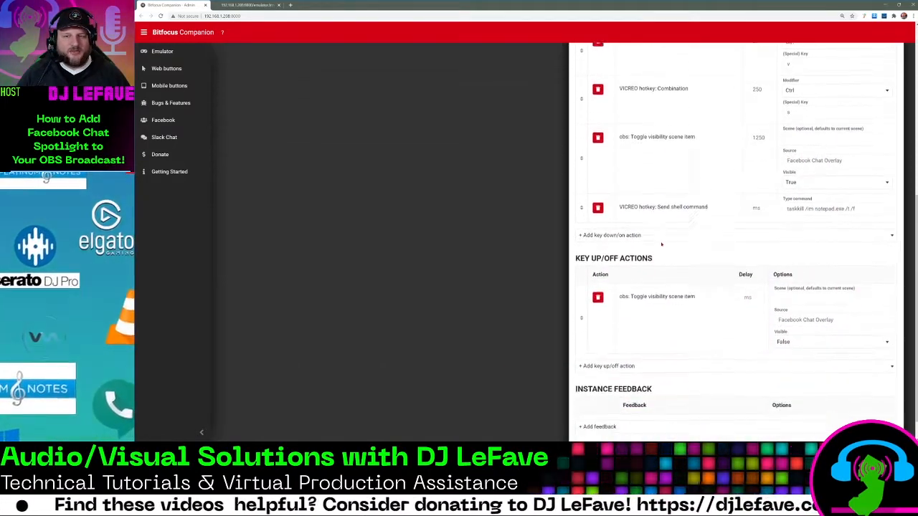
scroll(660, 245, up, 3)
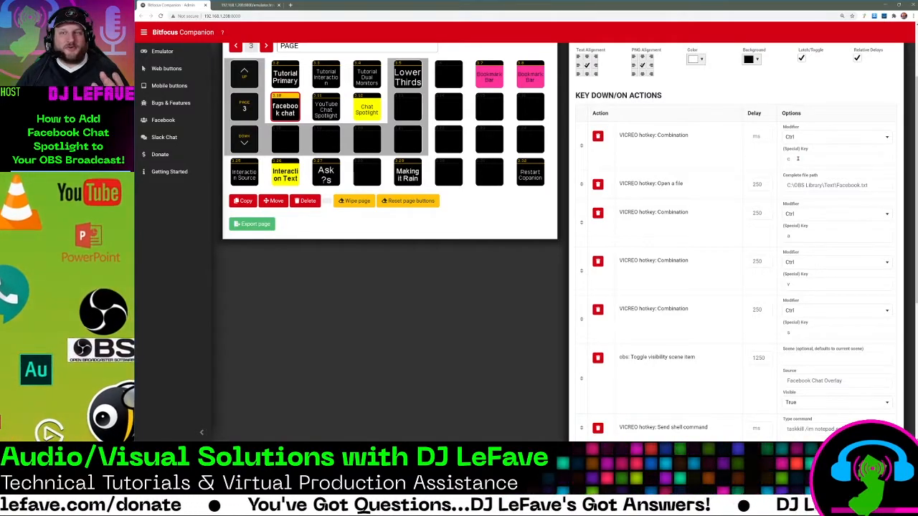
scroll(797, 158, down, 1)
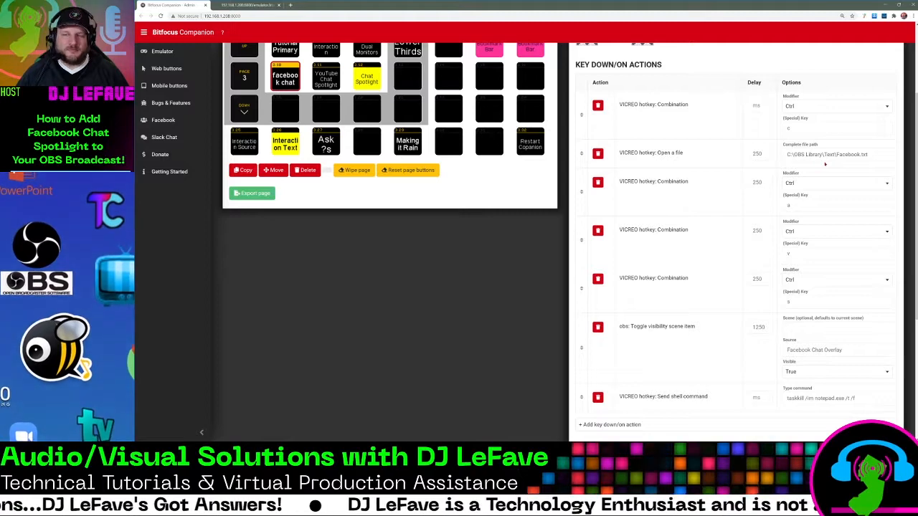
scroll(824, 164, down, 1)
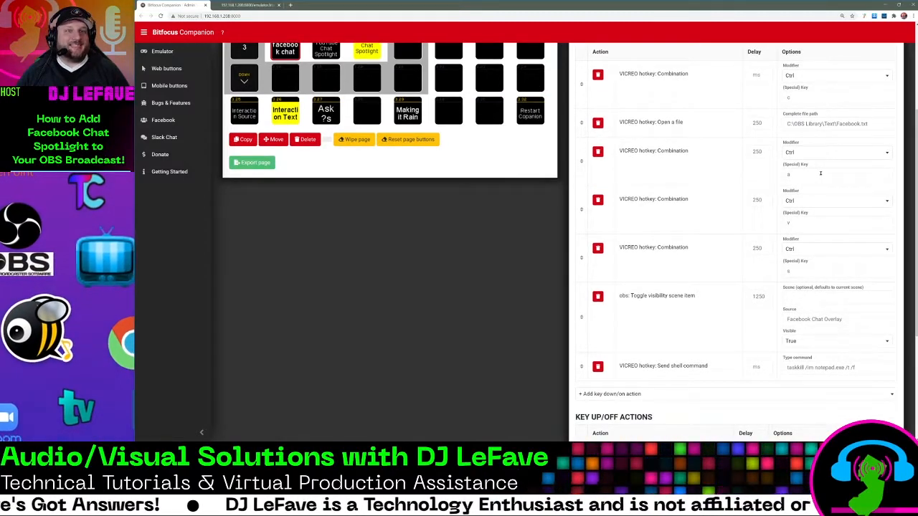
scroll(820, 169, down, 1)
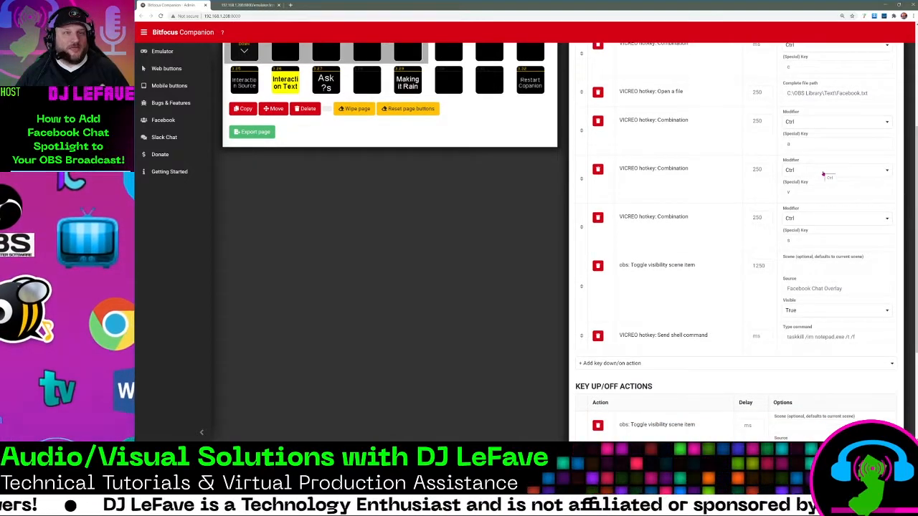
scroll(823, 174, down, 1)
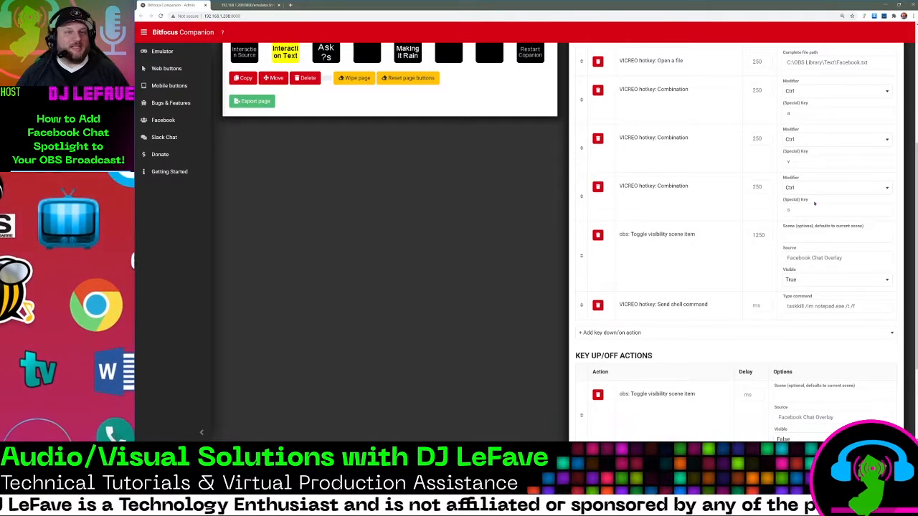
scroll(816, 201, down, 2)
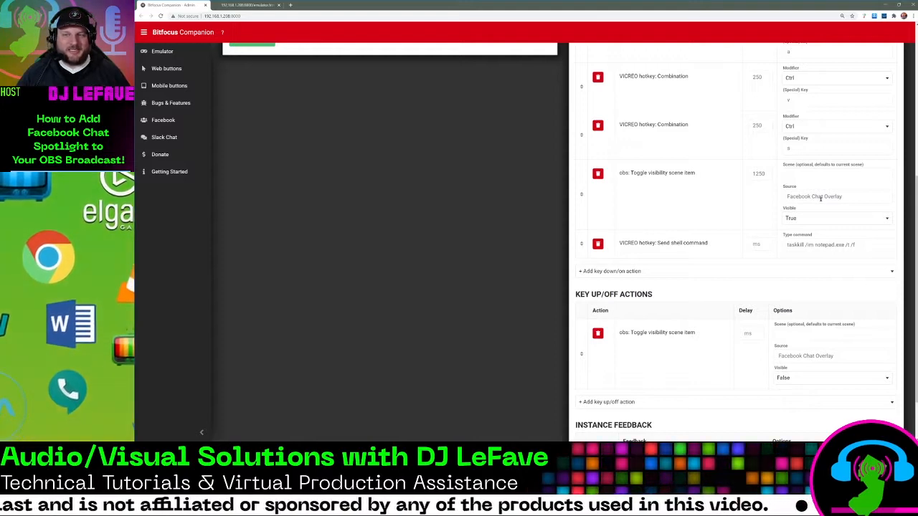
scroll(825, 214, down, 1)
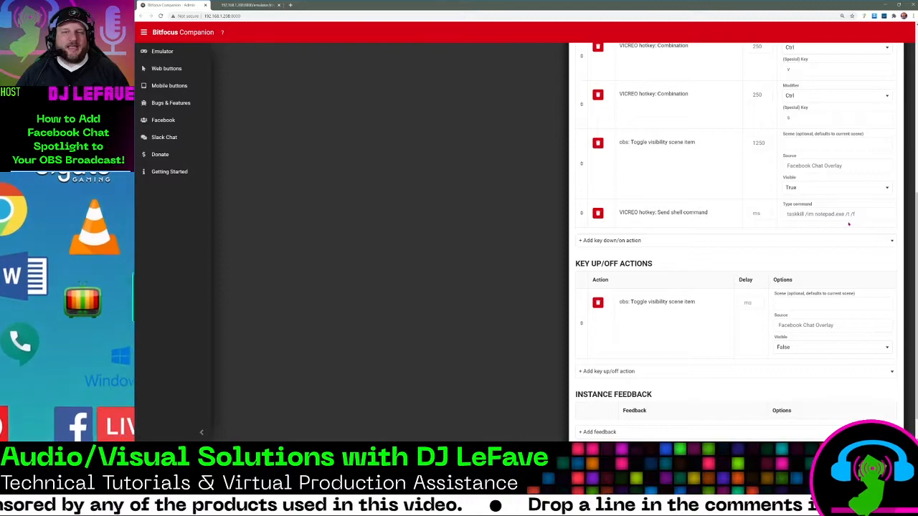
scroll(655, 266, down, 1)
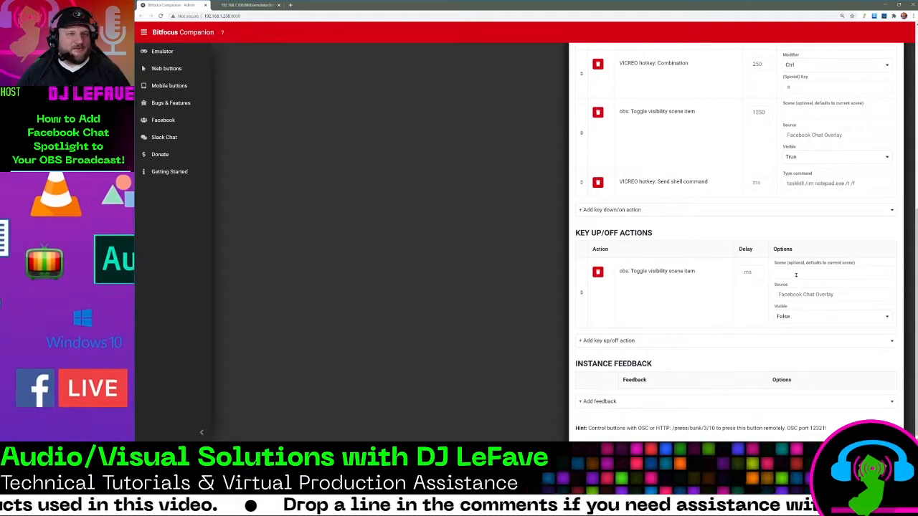
scroll(774, 258, up, 10)
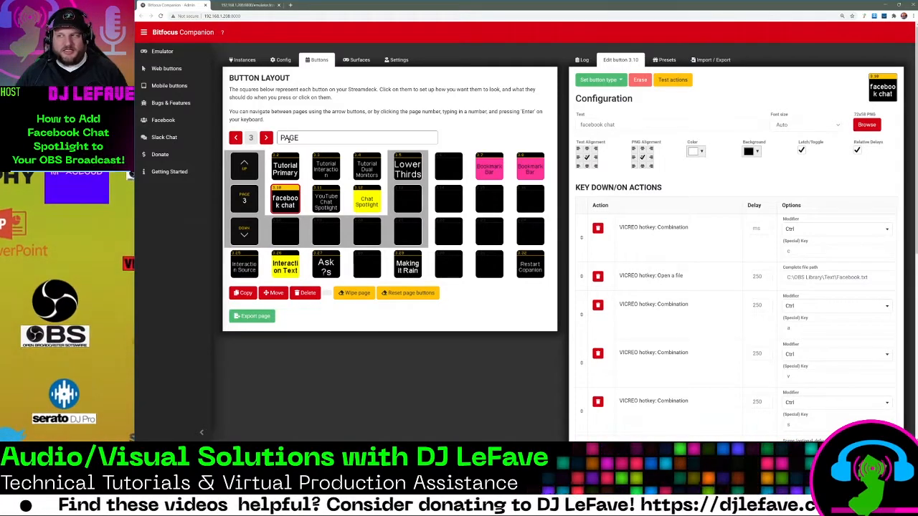
Step: Browse Companion's button layout pages 1 through 4, finishing on page 4
click(235, 137)
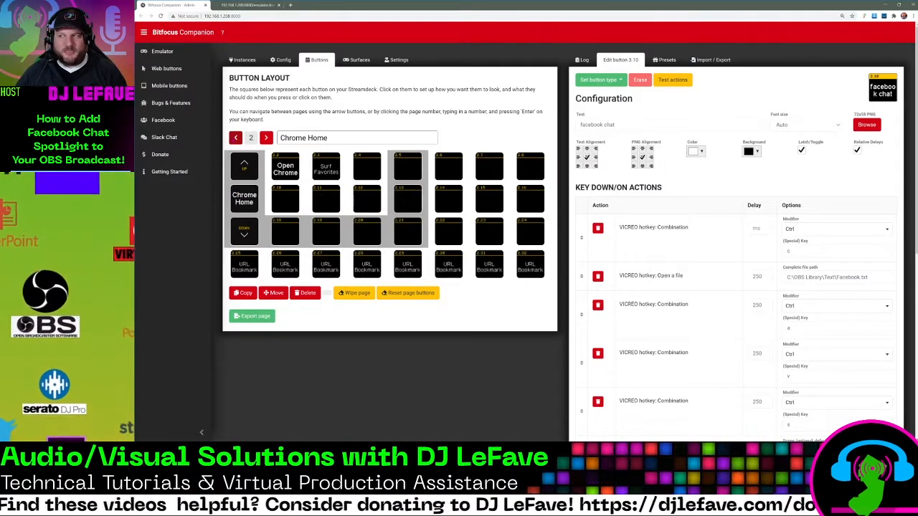
click(236, 138)
click(266, 138)
click(266, 137)
click(266, 138)
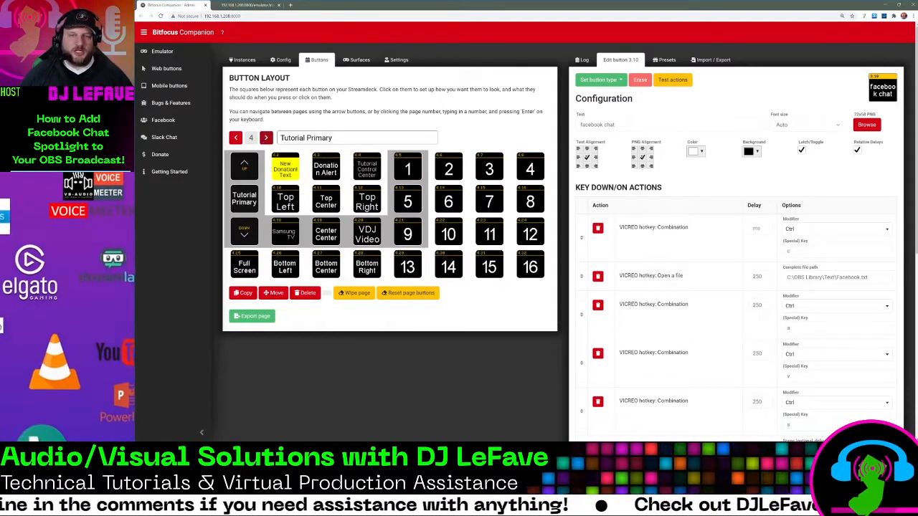
Step: Load djlefave.com in place of the emulator page and open the site's Full Store
click(264, 6)
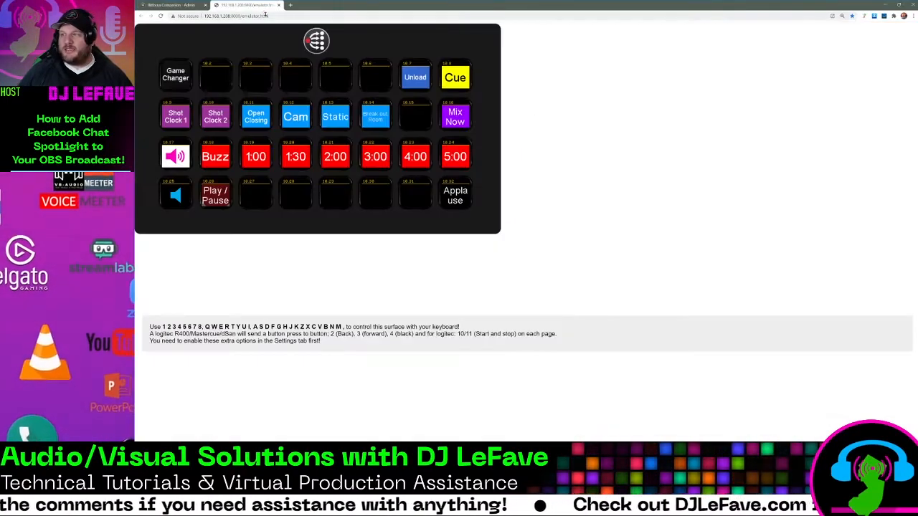
click(265, 14)
text(dj la)
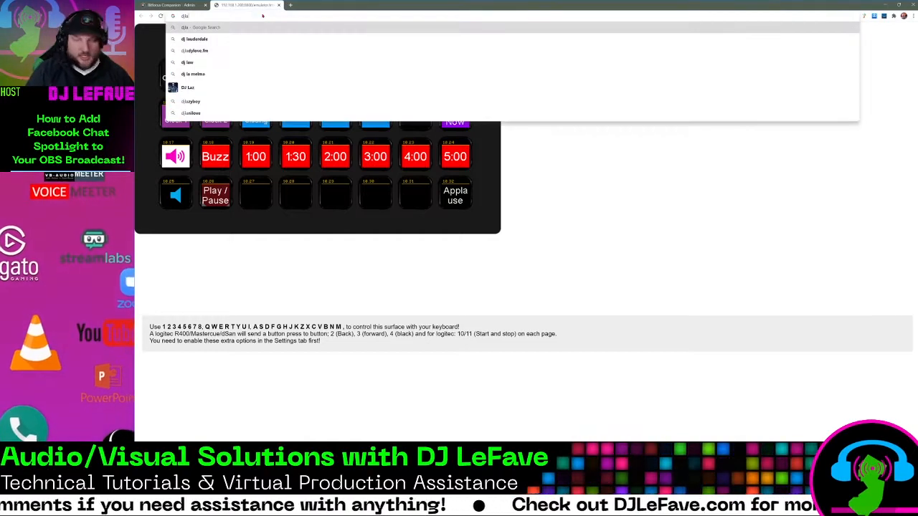
key(BackSpace)
text(efave.com)
key(Return)
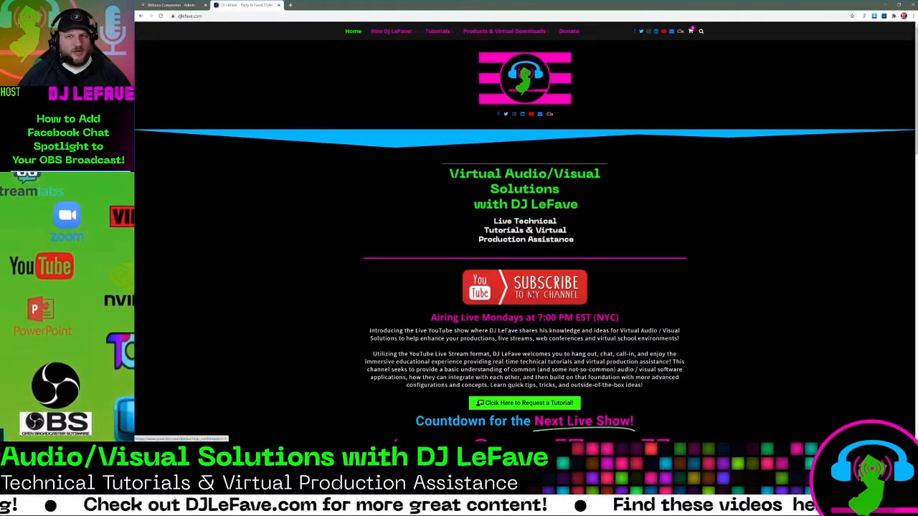
mouse_move(504, 33)
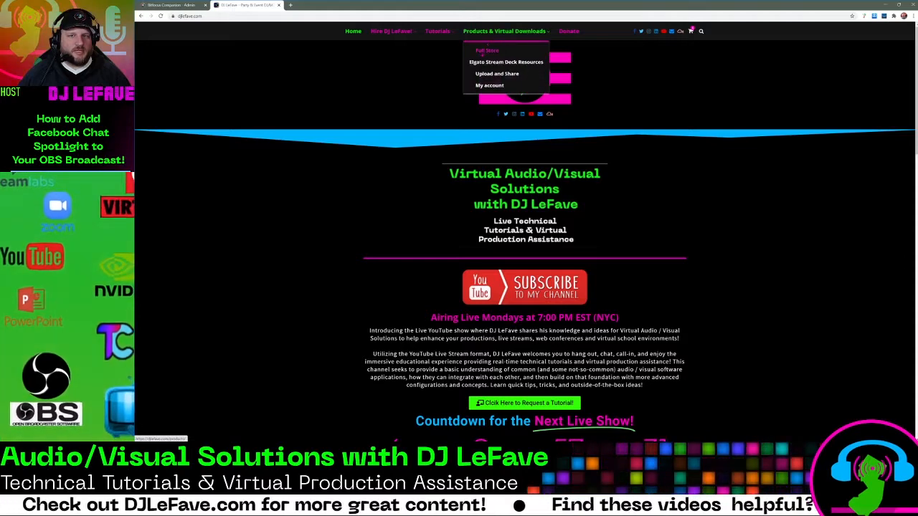
click(485, 51)
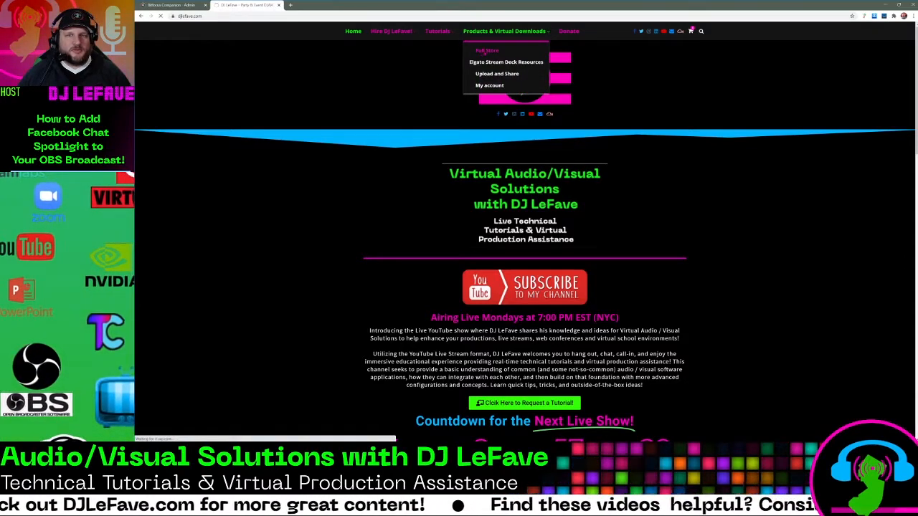